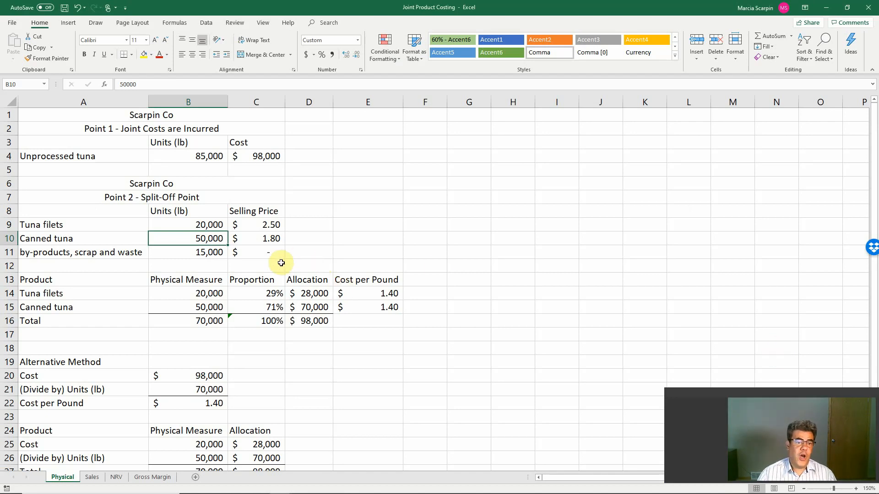
# Clear the contents of B14:E16, the alternative method figures in B20:B22, and B25:C27 on the Physical sheet.
pyautogui.moveTo(203, 293); pyautogui.dragTo(377, 314)
pyautogui.press('Delete')
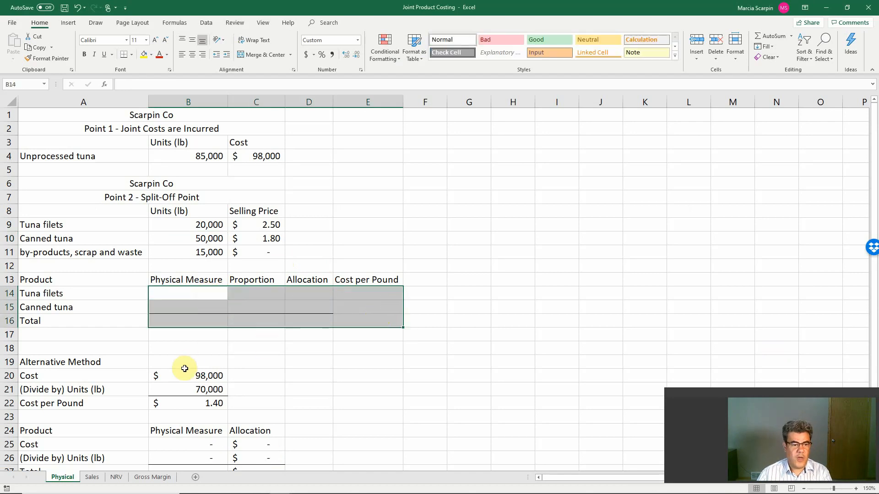
pyautogui.moveTo(185, 368); pyautogui.dragTo(192, 404)
pyautogui.press('Delete')
pyautogui.moveTo(204, 441); pyautogui.dragTo(277, 439)
pyautogui.press('Delete')
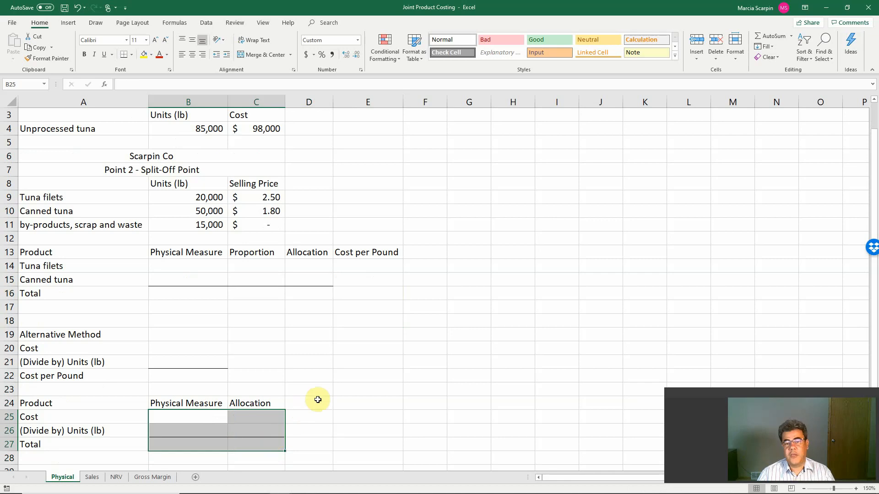
pyautogui.scroll(1, 324, 394)
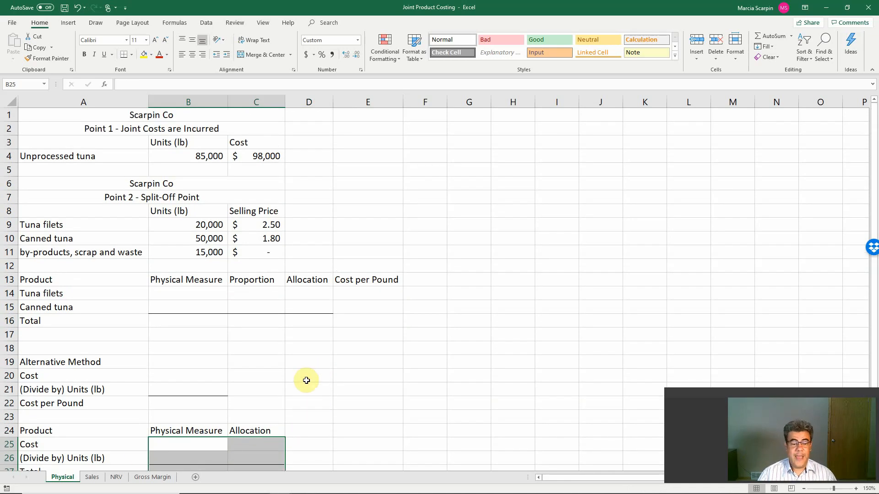
# Look through the Sales, NRV and Gross Margin sheets, and return to the Physical sheet.
pyautogui.click(92, 478)
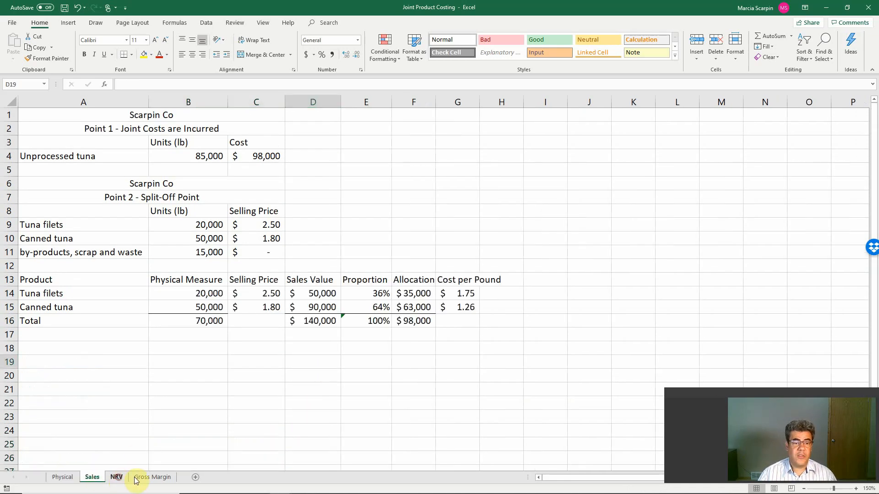
pyautogui.click(118, 478)
pyautogui.click(141, 478)
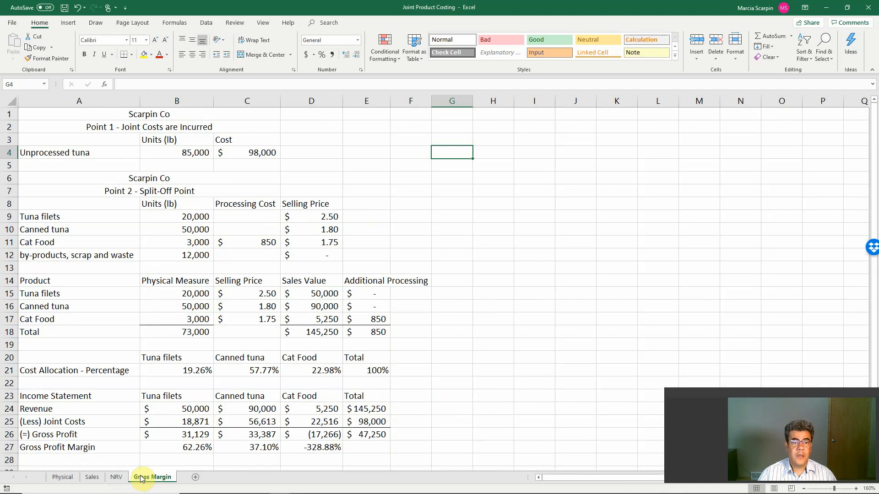
pyautogui.click(93, 478)
pyautogui.click(63, 477)
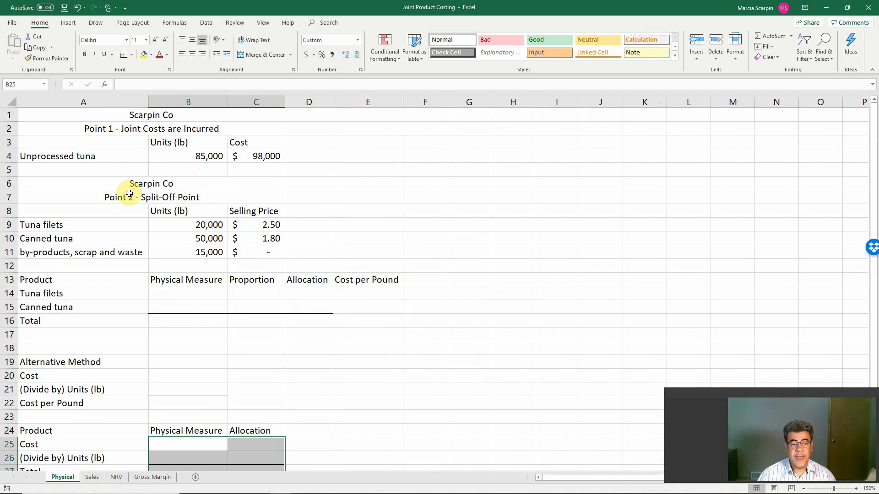
# Examine the split-off units and selling prices for tuna filets, canned tuna, and by-products, scrap and waste.
pyautogui.click(72, 240)
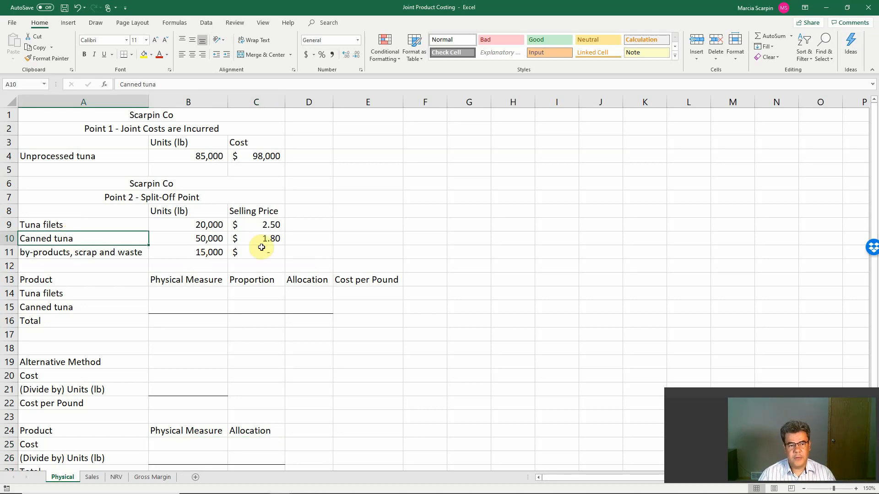
pyautogui.click(209, 225)
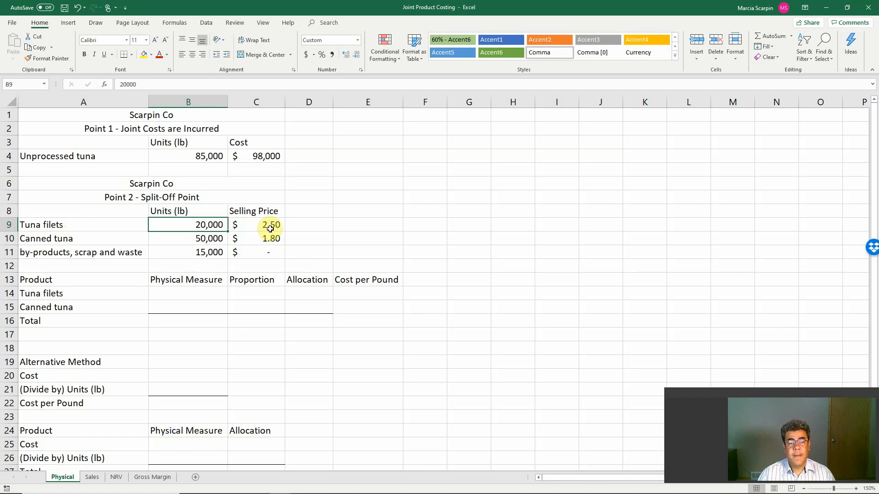
pyautogui.click(213, 238)
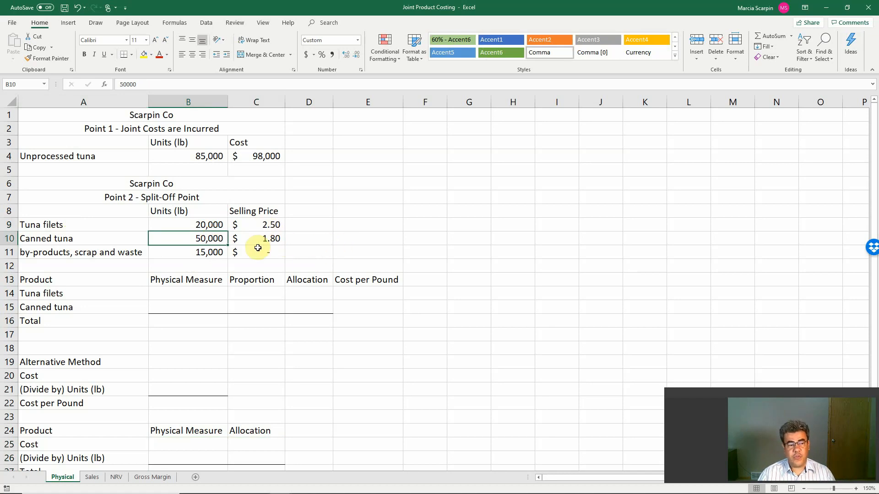
pyautogui.click(210, 252)
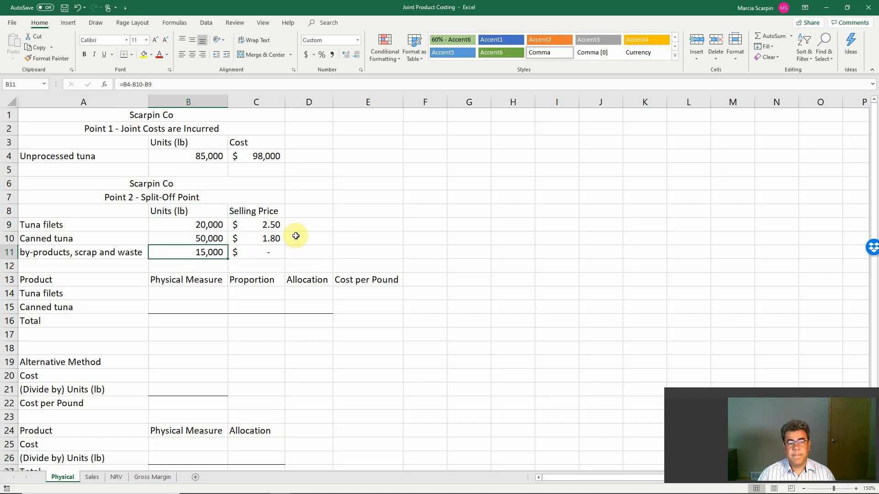
pyautogui.moveTo(94, 256); pyautogui.dragTo(262, 253)
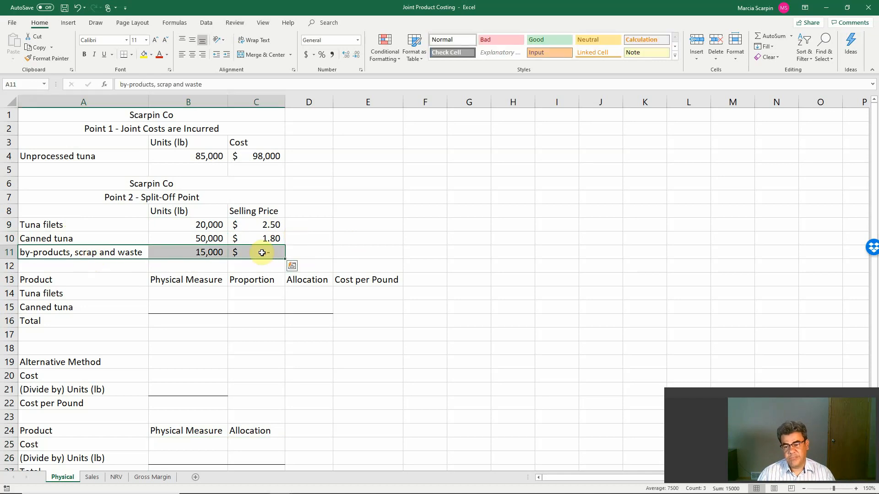
pyautogui.click(267, 227)
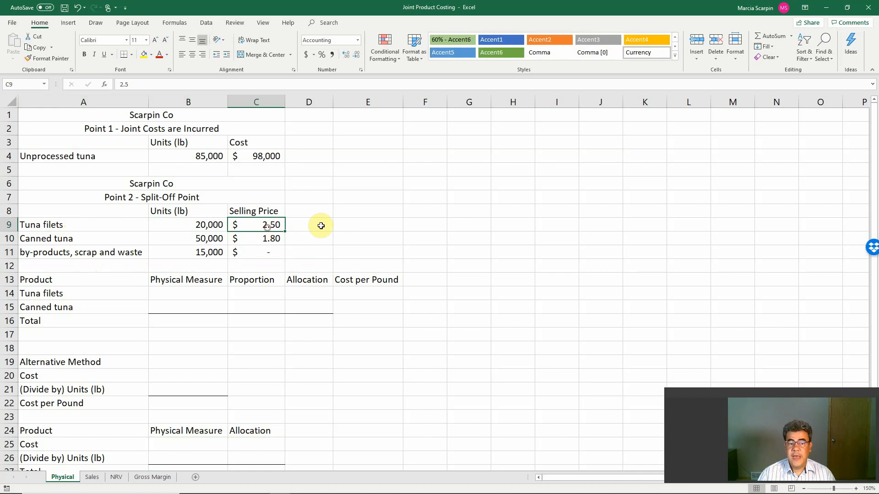
pyautogui.click(267, 238)
pyautogui.moveTo(101, 224); pyautogui.dragTo(255, 234)
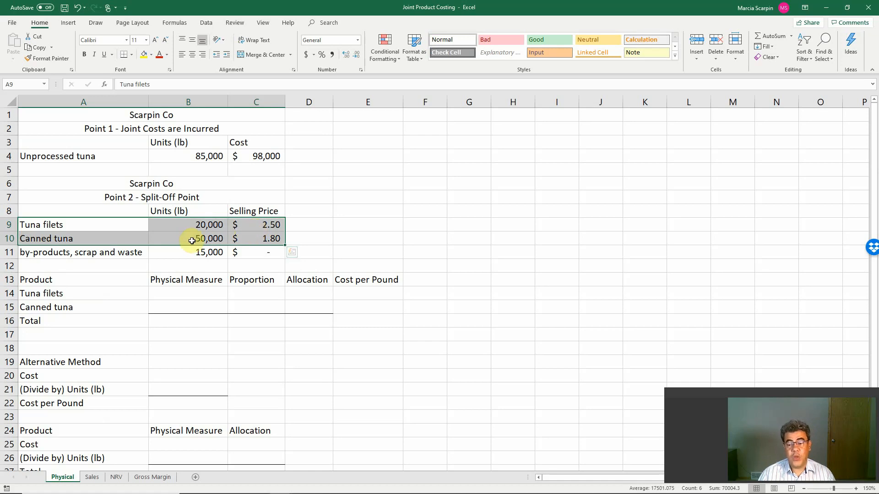
# Link the physical measures of tuna filets in B14 to B9 and of canned tuna in B15 to B10.
pyautogui.click(180, 292)
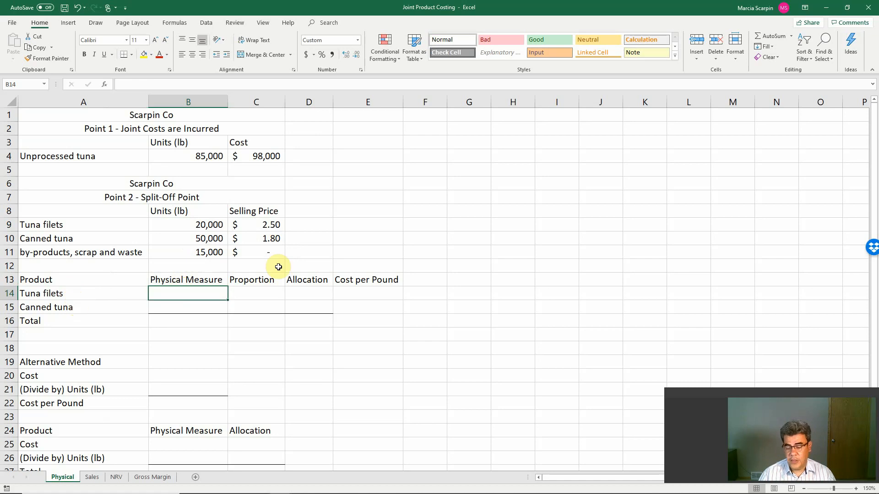
pyautogui.write('+')
pyautogui.click(207, 225)
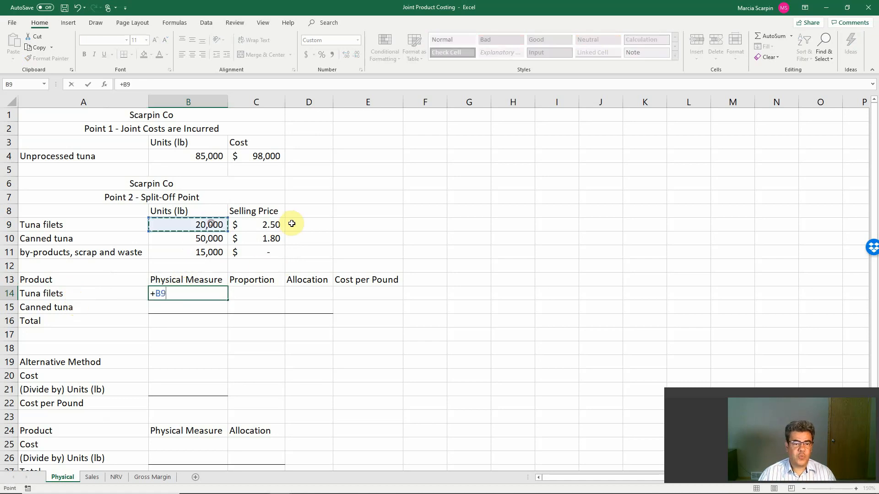
pyautogui.press('Return')
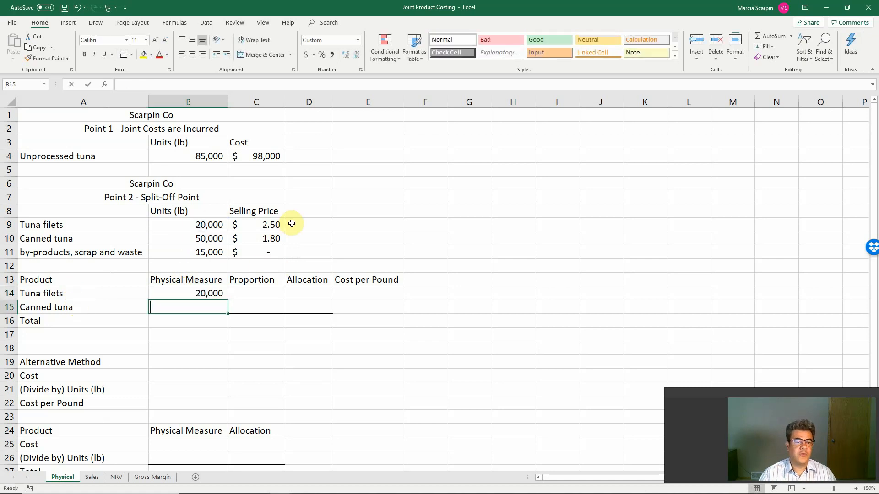
pyautogui.write('+')
pyautogui.click(208, 238)
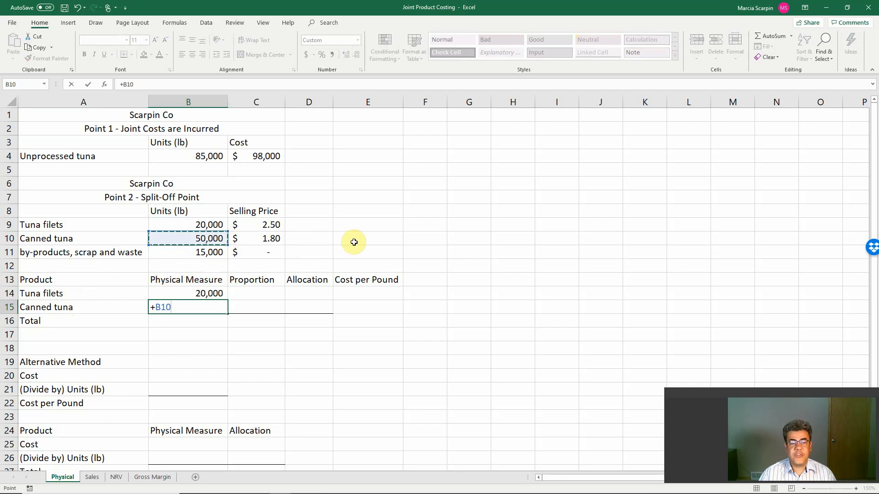
pyautogui.press('Return')
# Total the physical measures in B16 with =SUM(B14:B15).
pyautogui.write('=sum(')
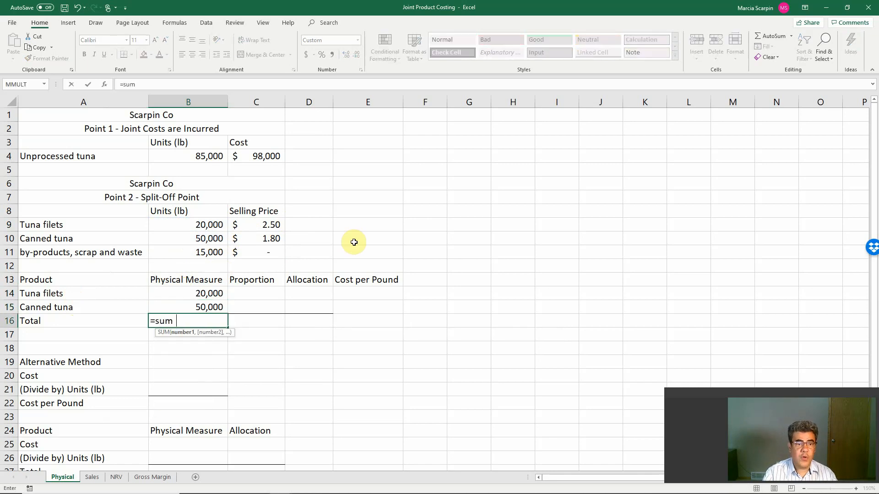
pyautogui.press('Up')
pyautogui.hotkey('shift', 'Up')
pyautogui.press('Return')
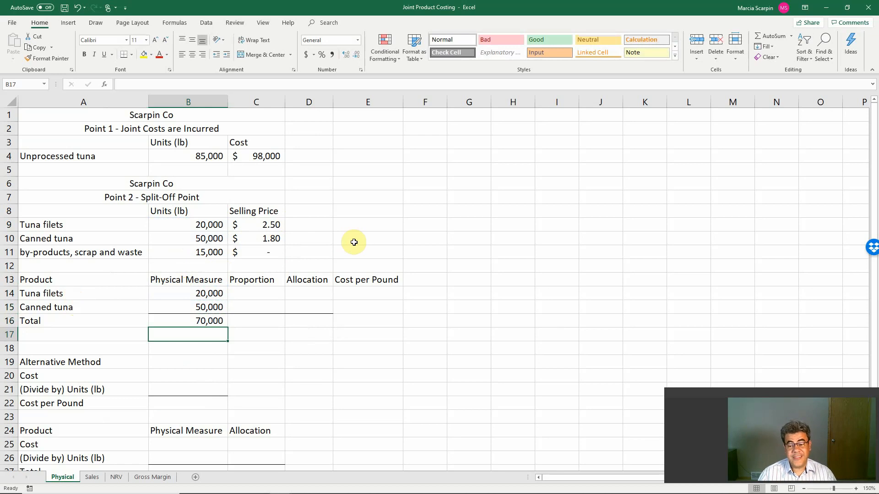
# Calculate the tuna filets proportion in C14 with =B14/$B$16, keeping the total as an absolute reference.
pyautogui.click(188, 154)
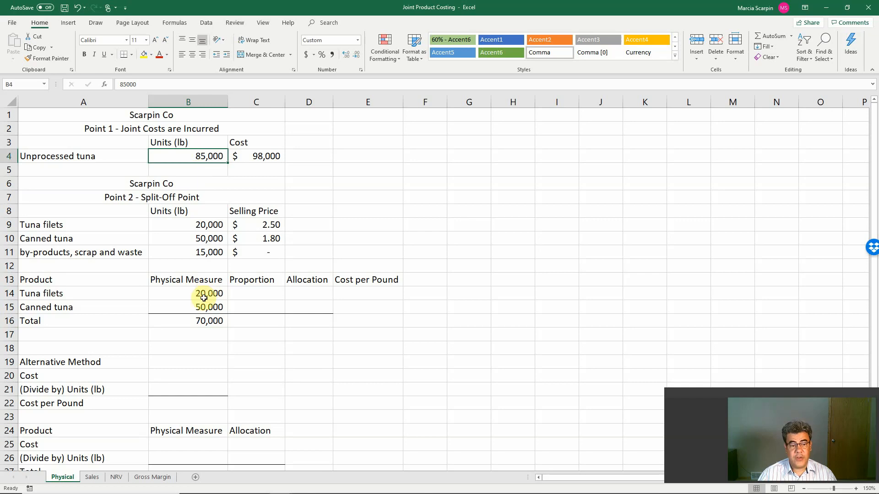
pyautogui.click(198, 320)
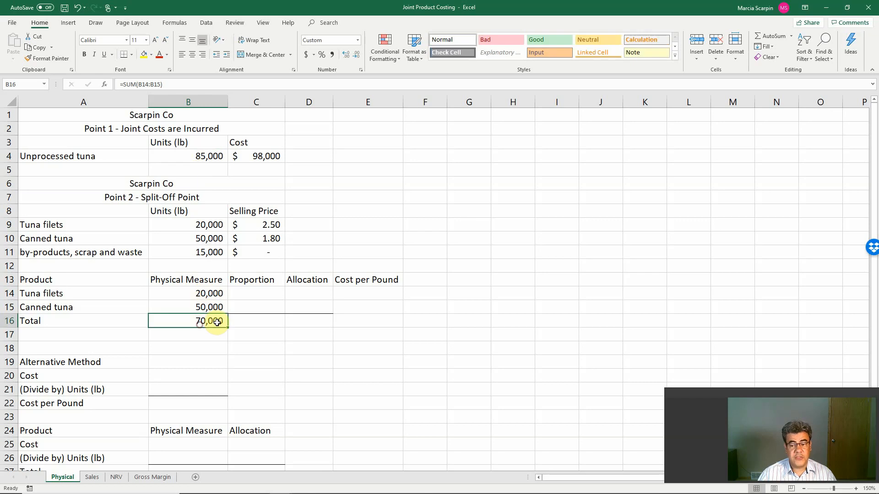
pyautogui.click(256, 294)
pyautogui.write('=')
pyautogui.press('Left')
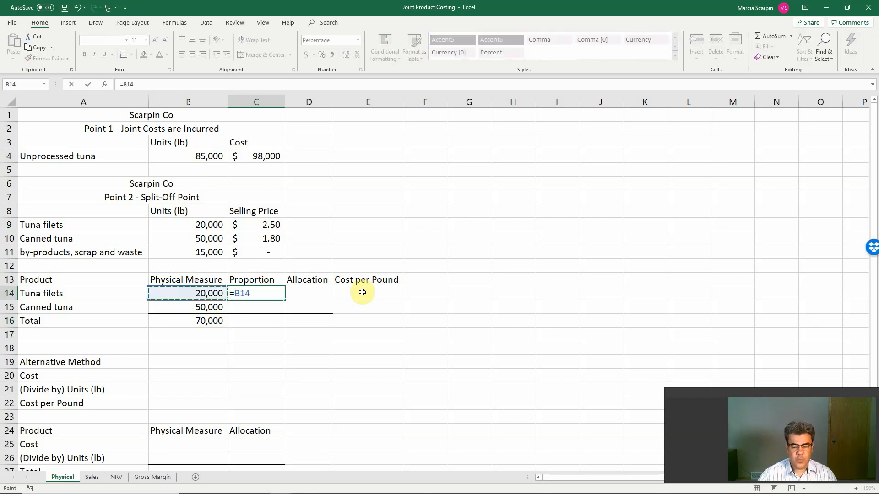
pyautogui.write('/')
pyautogui.press('Down')
pyautogui.press('Down')
pyautogui.press('Left')
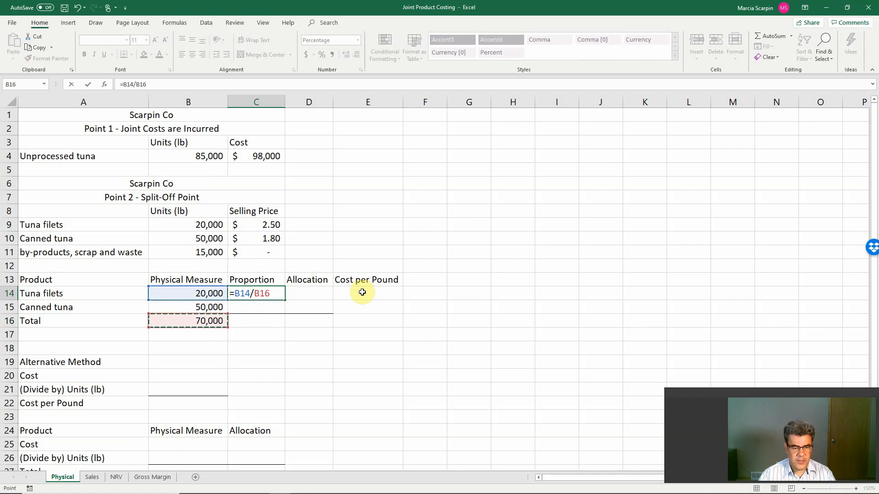
pyautogui.press('F4')
pyautogui.press('Return')
pyautogui.press('Up')
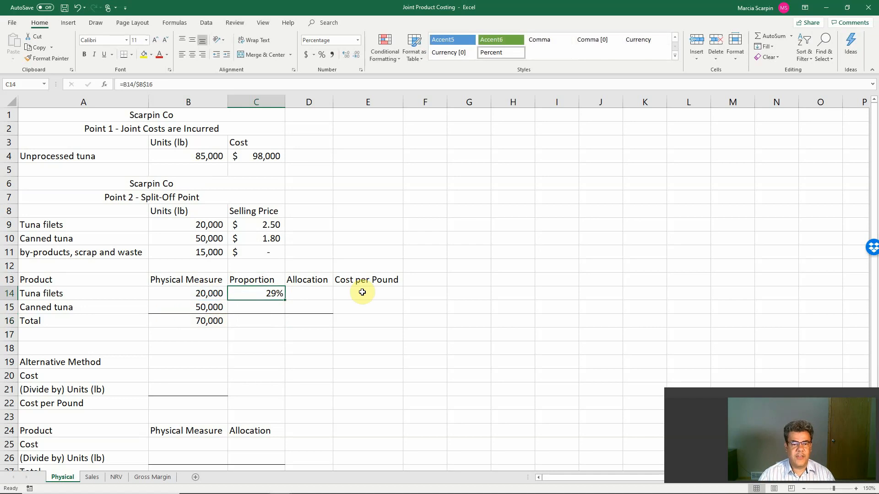
# Copy the proportion in C14 and paste only its formula for canned tuna and the total in C15:C16.
pyautogui.hotkey('ctrl', 'c')
pyautogui.press('Down')
pyautogui.hotkey('shift', 'Down')
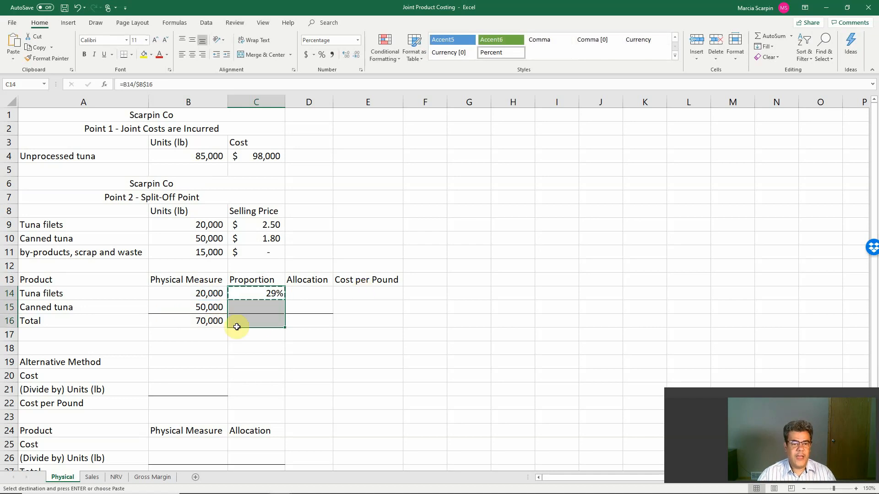
pyautogui.rightClick(261, 312)
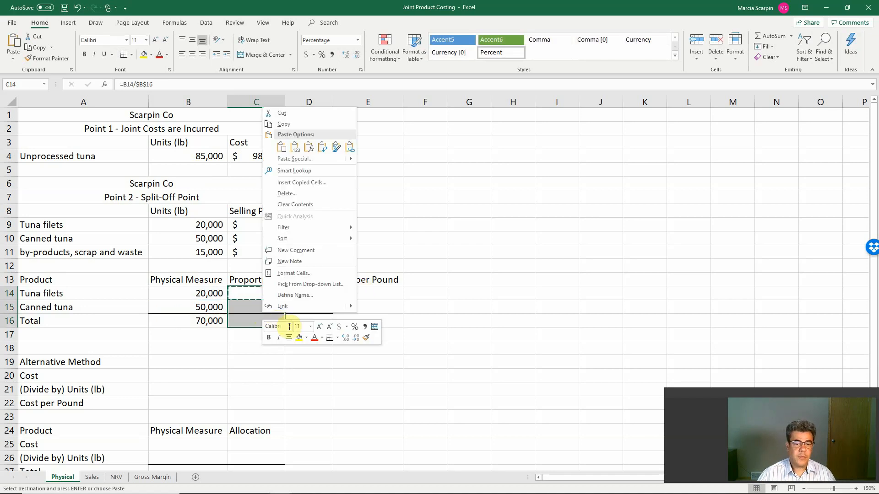
pyautogui.click(311, 145)
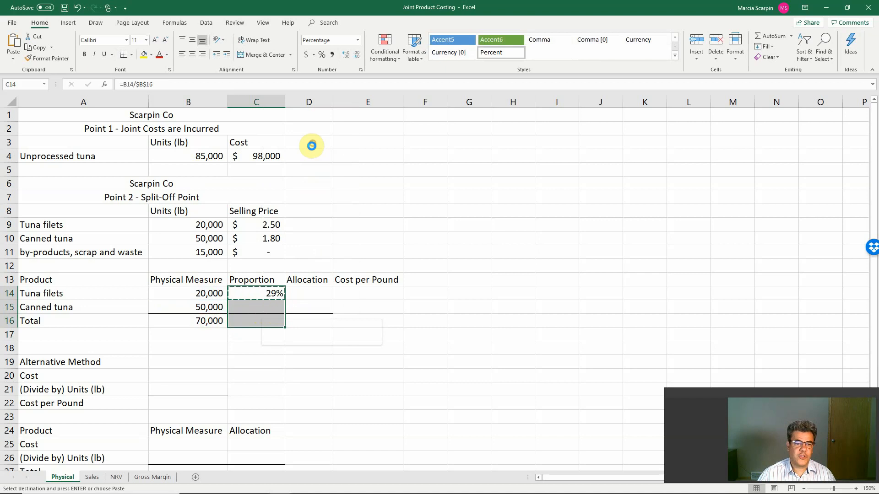
pyautogui.press('Escape')
# Calculate the tuna filets allocation in D14 with +$C$4*C14, locking the reference to the joint cost.
pyautogui.click(311, 294)
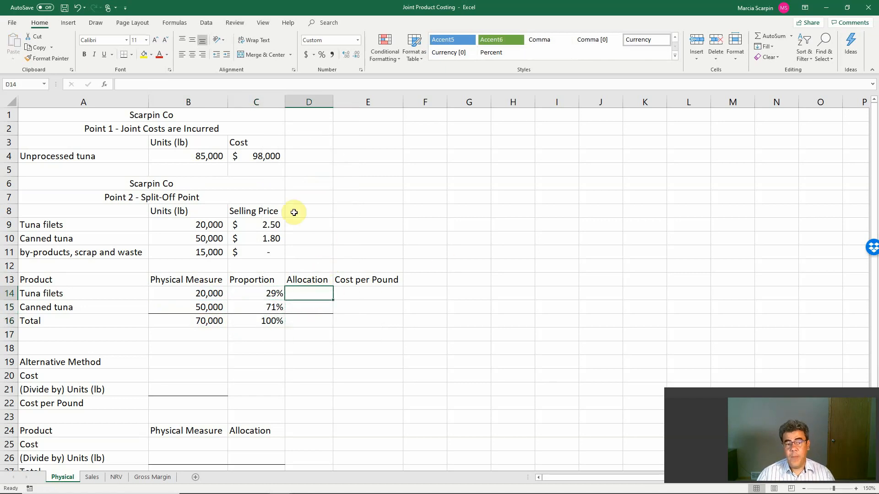
pyautogui.click(255, 157)
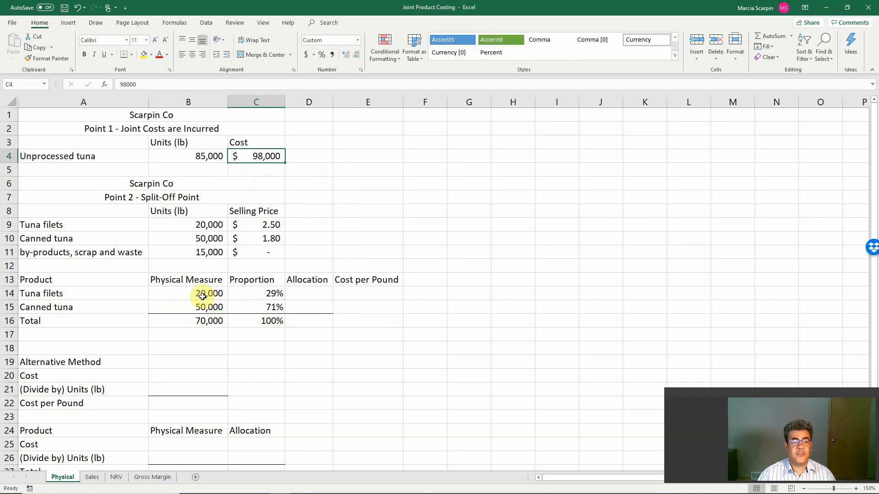
pyautogui.click(310, 292)
pyautogui.write('+')
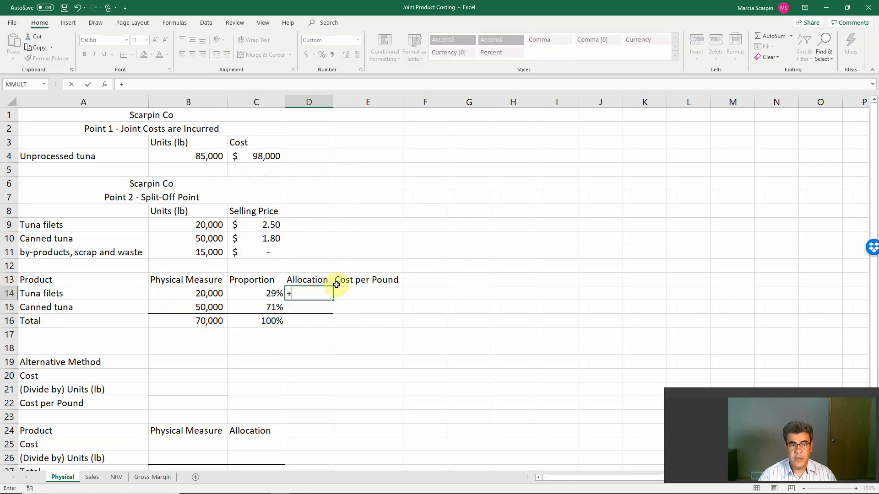
pyautogui.click(255, 154)
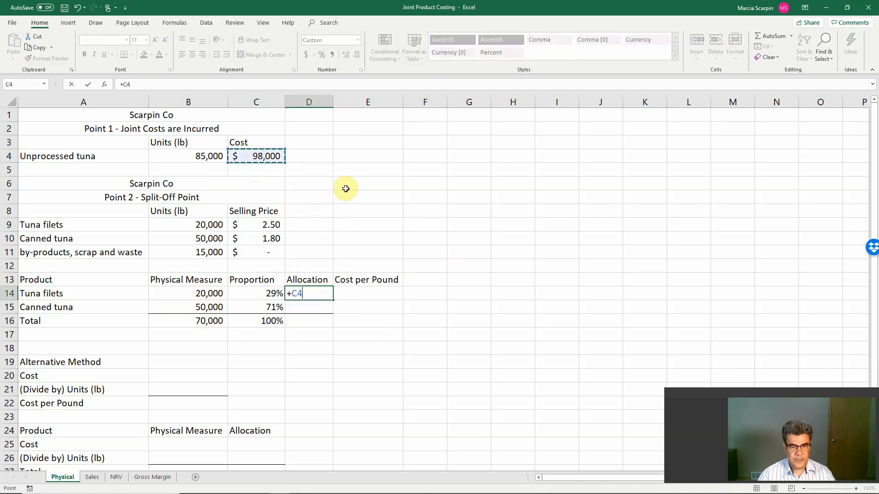
pyautogui.press('F4')
pyautogui.write('*')
pyautogui.press('Left')
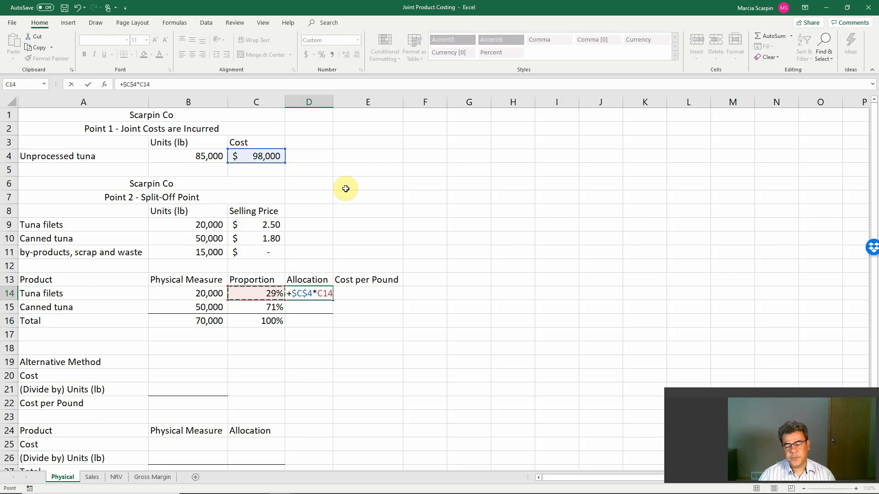
pyautogui.press('Return')
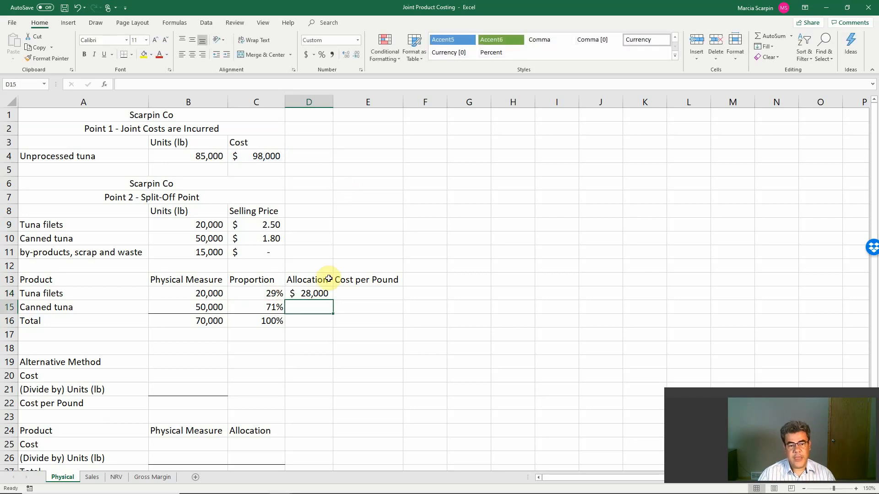
# Copy the tuna filets allocation in D14 and paste only its formula for canned tuna in D15.
pyautogui.click(316, 294)
pyautogui.hotkey('ctrl', 'c')
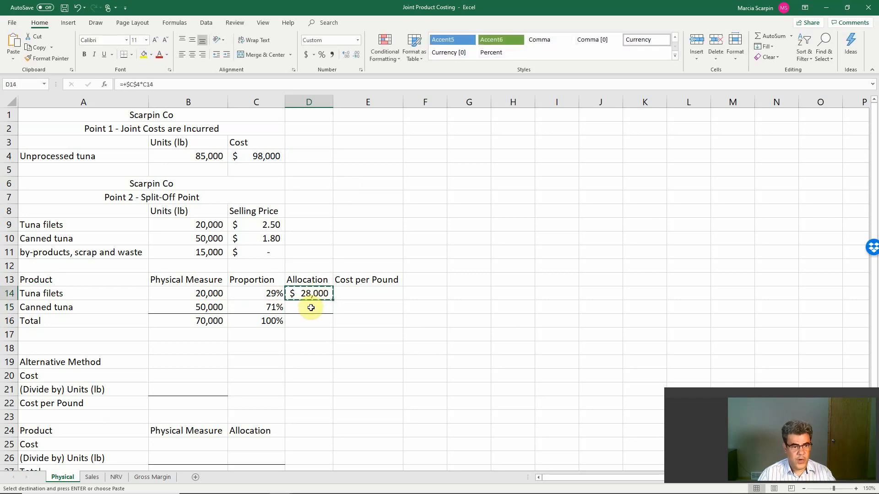
pyautogui.rightClick(315, 303)
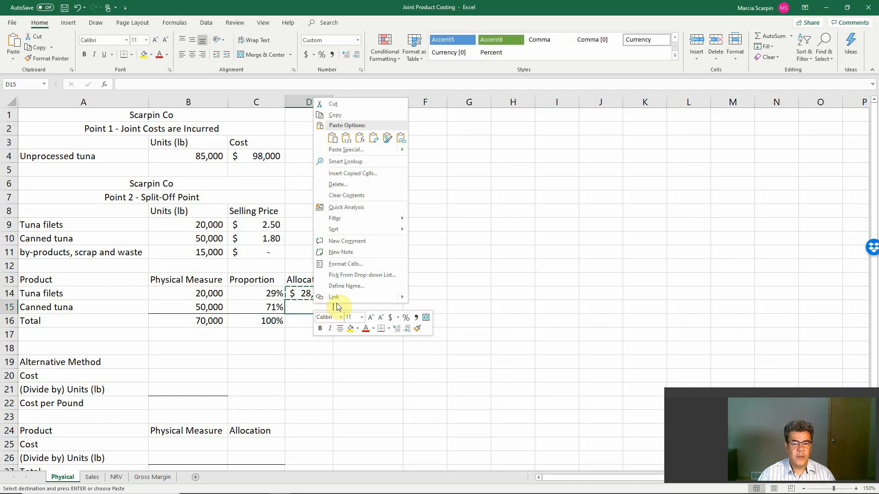
pyautogui.click(363, 140)
# Total the allocations in D16 with =SUM(D14:D15).
pyautogui.click(312, 321)
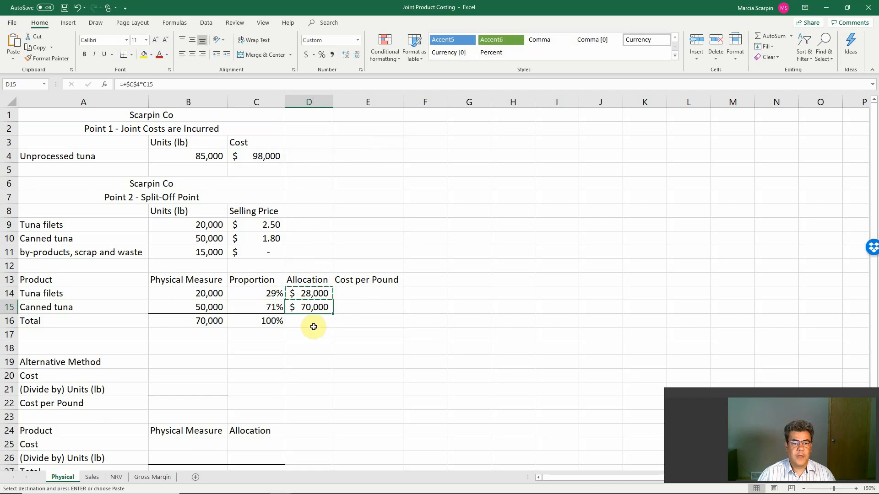
pyautogui.write('=sum(')
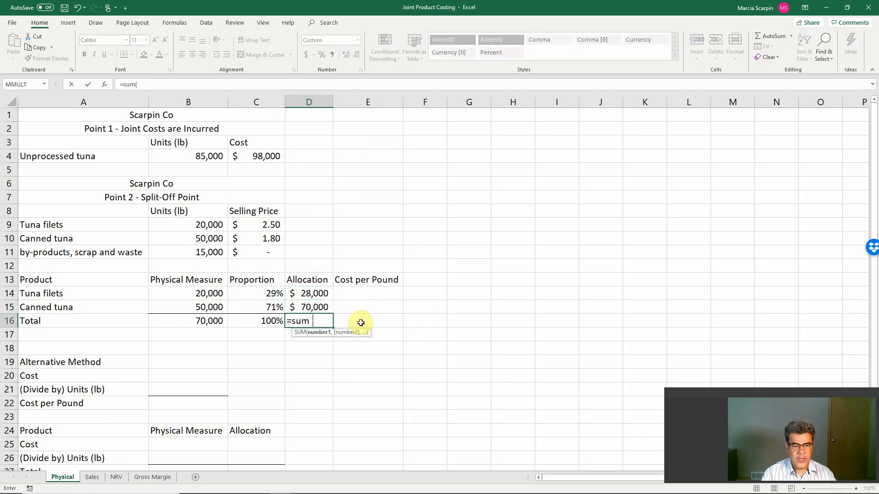
pyautogui.press('Up')
pyautogui.hotkey('shift', 'Up')
pyautogui.hotkey('ctrl', 'Return')
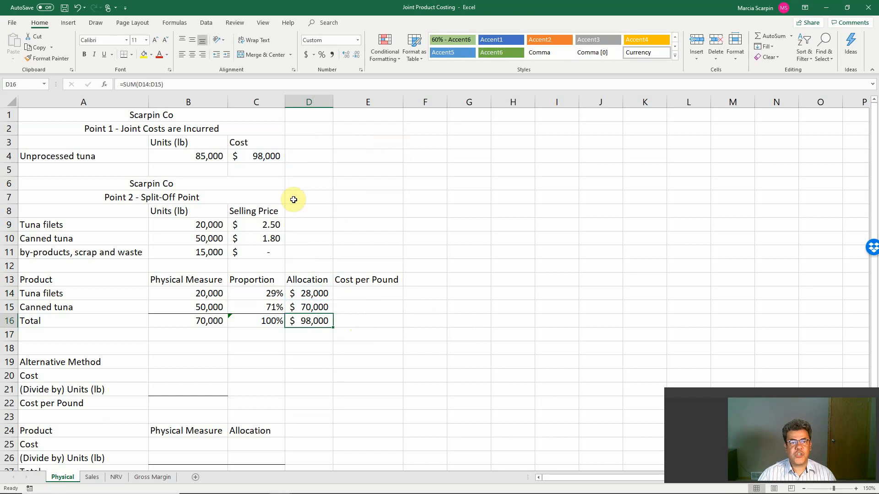
# Fill the allocation total in D16 and the joint cost in C4 with yellow.
pyautogui.click(145, 54)
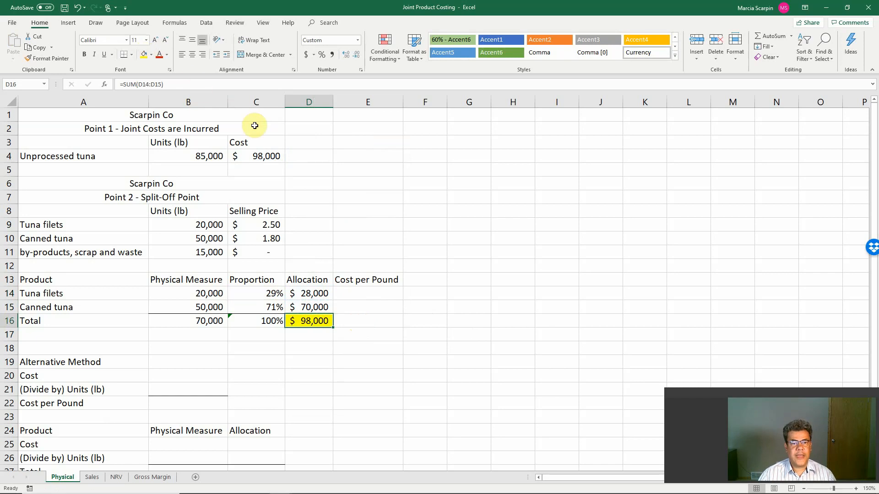
pyautogui.click(261, 155)
pyautogui.click(144, 54)
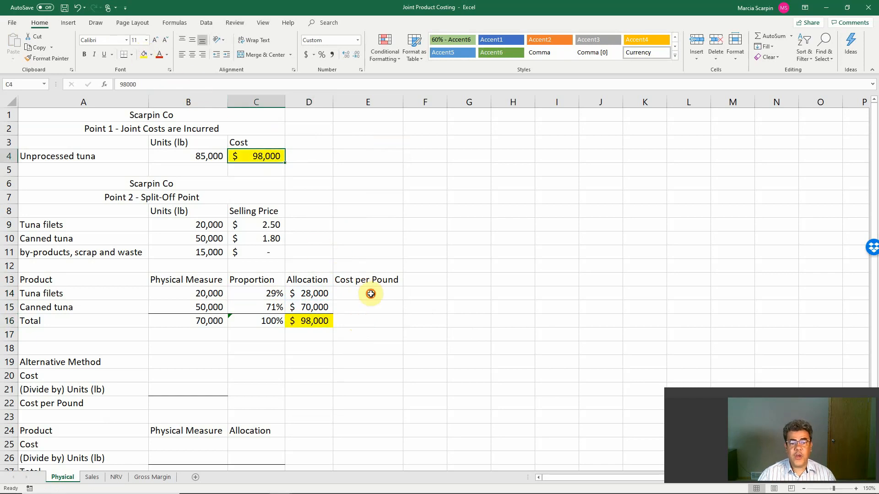
# Calculate the tuna filets cost per pound in E14 with +D14/B14.
pyautogui.click(371, 293)
pyautogui.write('+')
pyautogui.press('Left')
pyautogui.write('/')
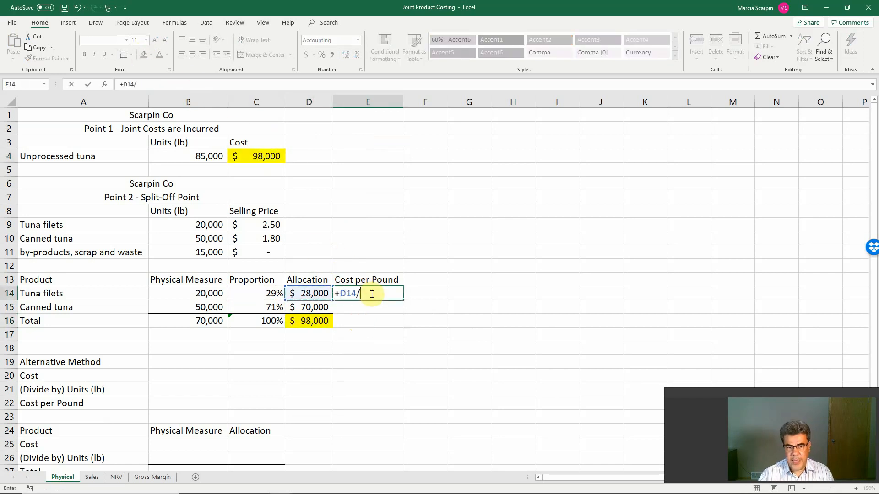
pyautogui.press('Left')
pyautogui.press('Left')
pyautogui.press('Left')
pyautogui.press('Return')
pyautogui.press('Up')
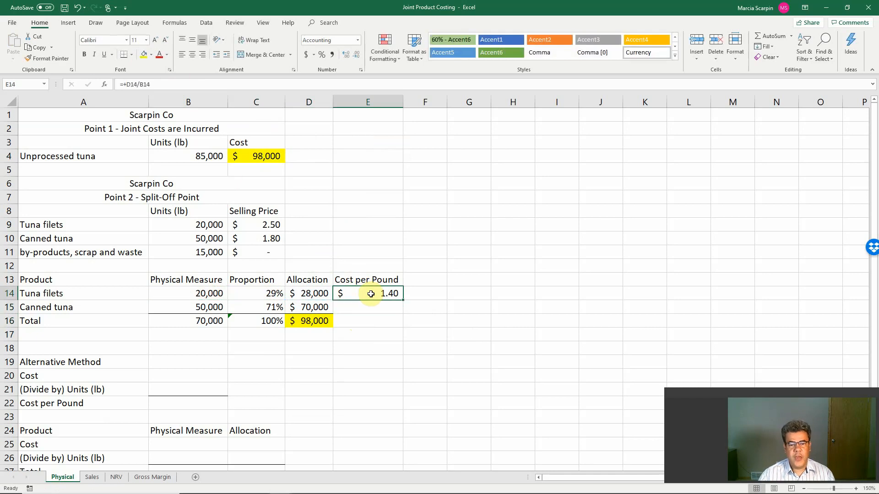
# Copy the cost per pound formula from E14 to canned tuna in E15.
pyautogui.hotkey('ctrl', 'c')
pyautogui.press('Down')
pyautogui.press('Return')
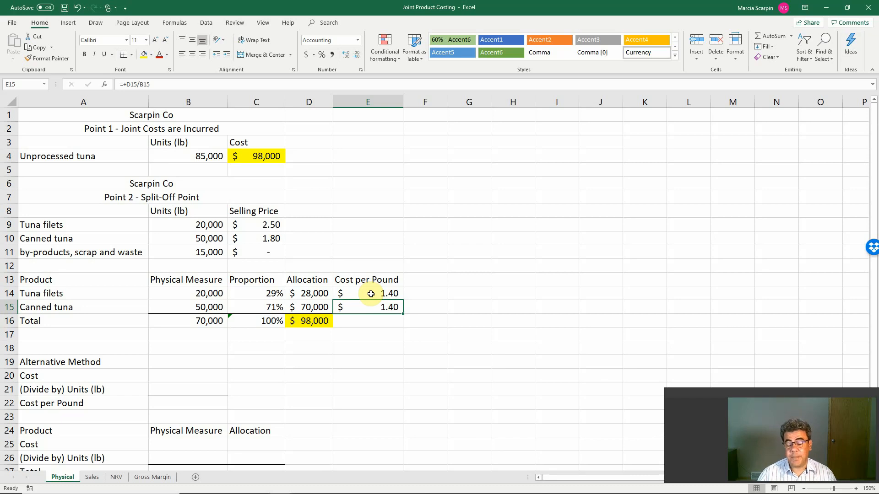
# Link the alternative method's cost in B20 to the joint cost in C4.
pyautogui.moveTo(206, 292); pyautogui.dragTo(200, 306)
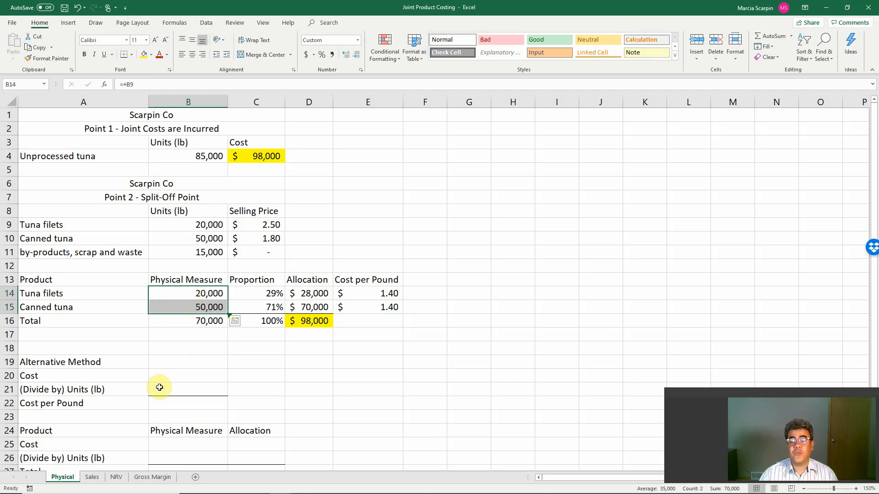
pyautogui.click(178, 374)
pyautogui.write('+')
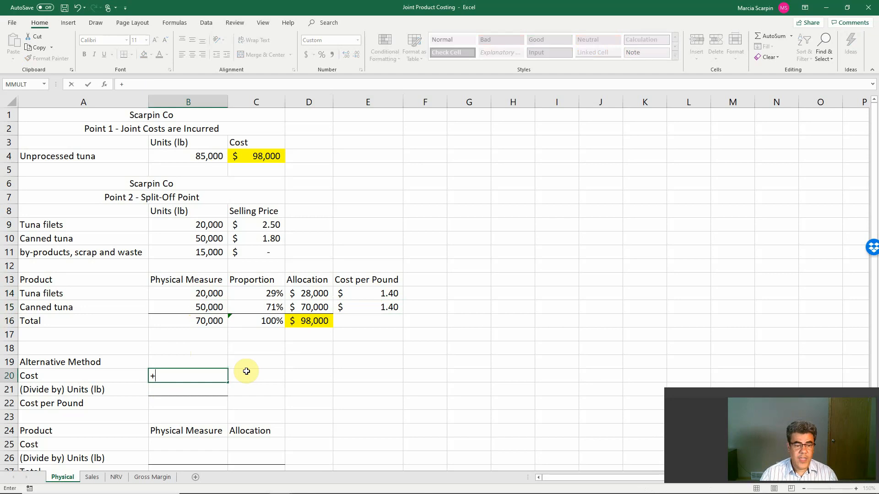
pyautogui.click(264, 160)
pyautogui.press('Return')
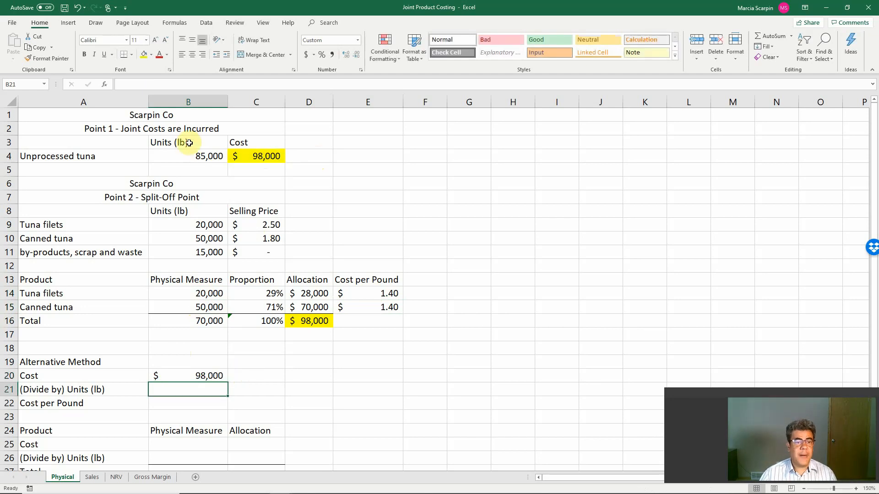
# Link the alternative method's divisor units in B21 to the total physical measure in B16.
pyautogui.moveTo(185, 144); pyautogui.dragTo(188, 157)
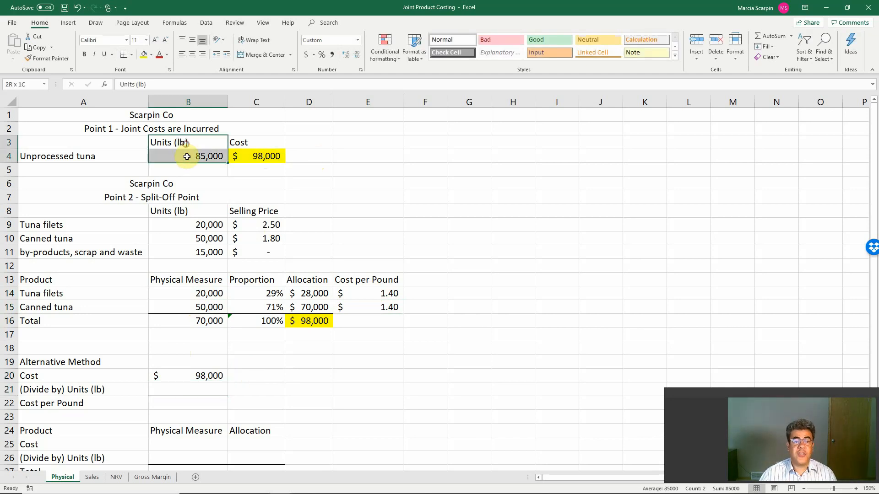
pyautogui.click(189, 320)
pyautogui.click(202, 384)
pyautogui.write('=')
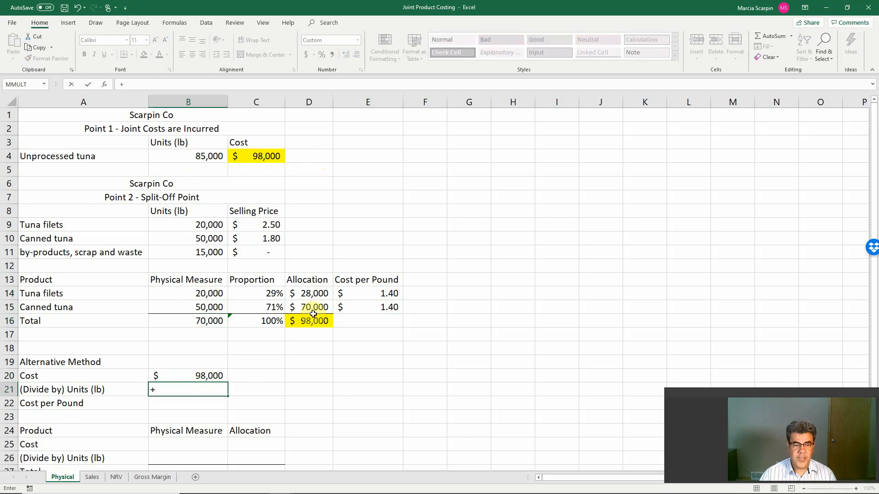
pyautogui.click(208, 321)
pyautogui.press('Return')
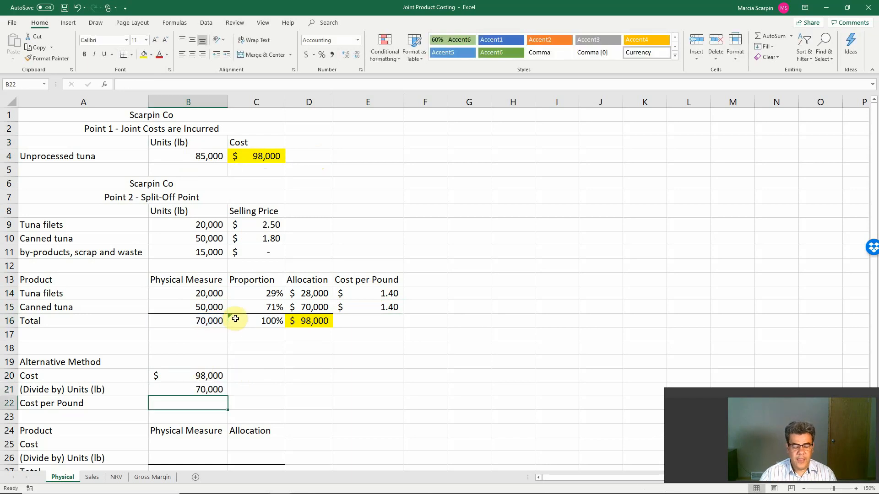
# Calculate the alternative method's cost per pound in B22 with =B20/B21.
pyautogui.write('=')
pyautogui.press('Up')
pyautogui.press('Up')
pyautogui.write('/')
pyautogui.press('Up')
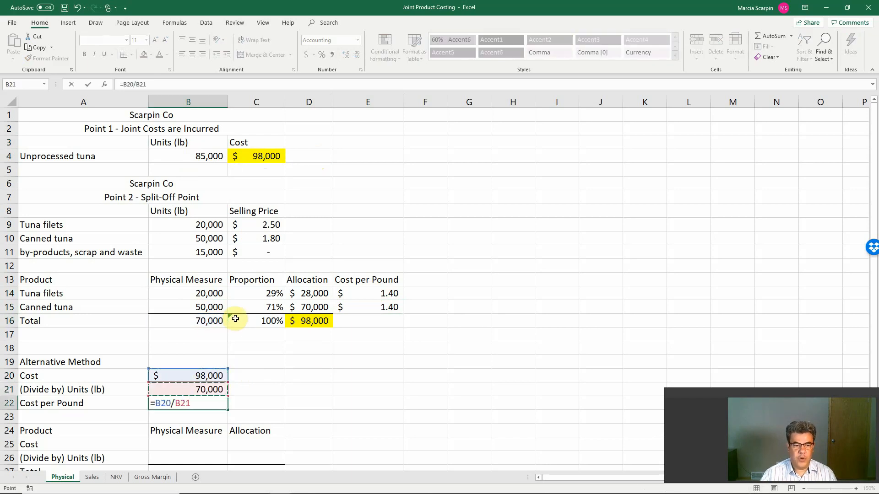
pyautogui.press('Return')
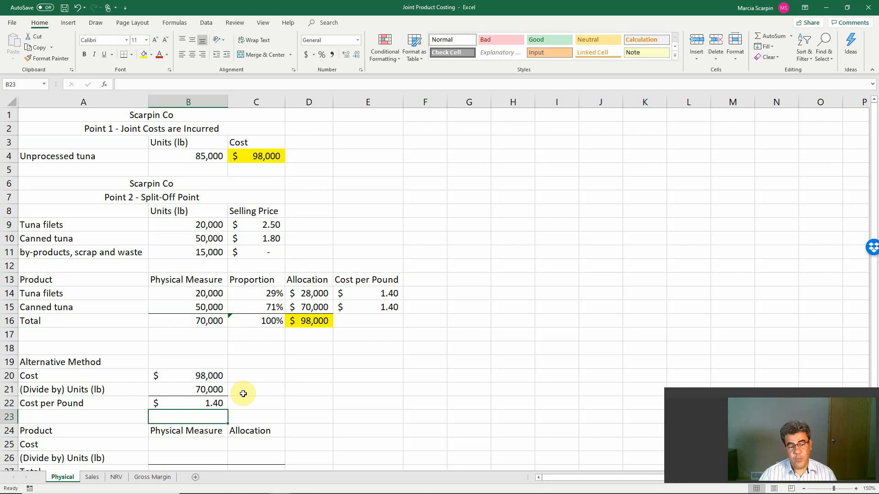
# Link the first physical measure of the lower product table in B25 to the tuna filets units in B14.
pyautogui.click(206, 444)
pyautogui.write('+')
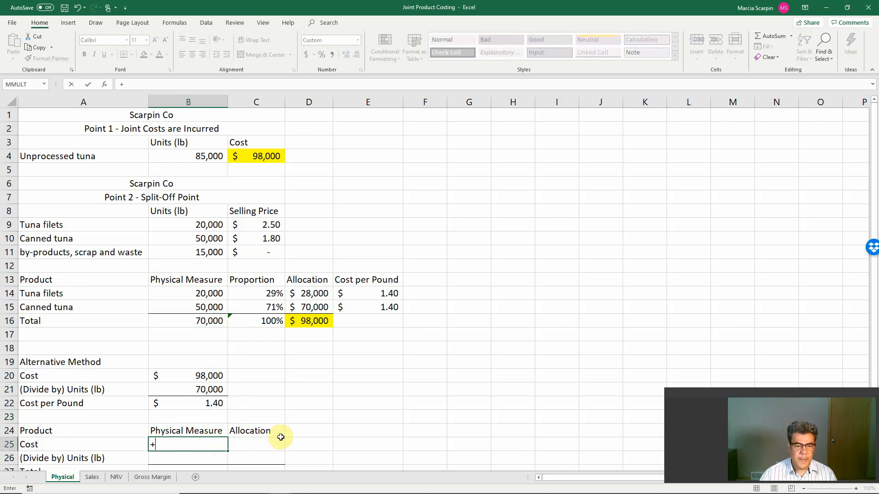
pyautogui.click(195, 294)
pyautogui.press('Return')
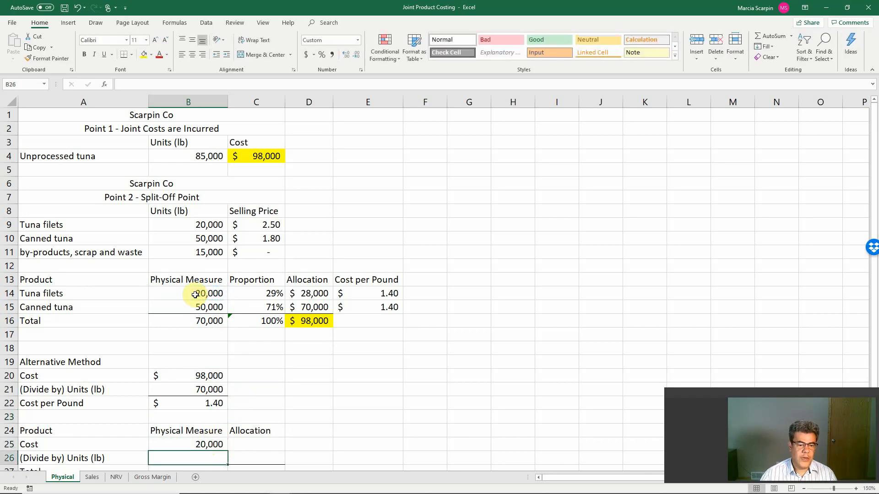
pyautogui.write('+')
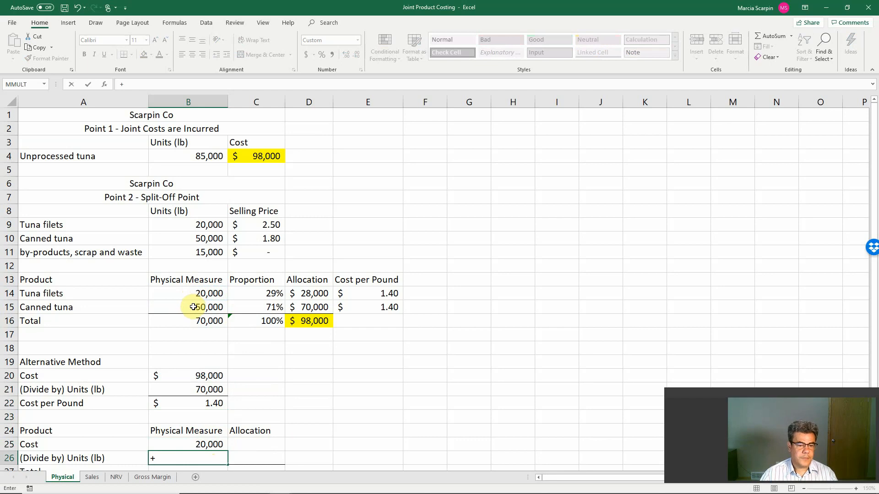
pyautogui.press('Escape')
pyautogui.press('Up')
pyautogui.press('Up')
pyautogui.press('Down')
pyautogui.press('Down')
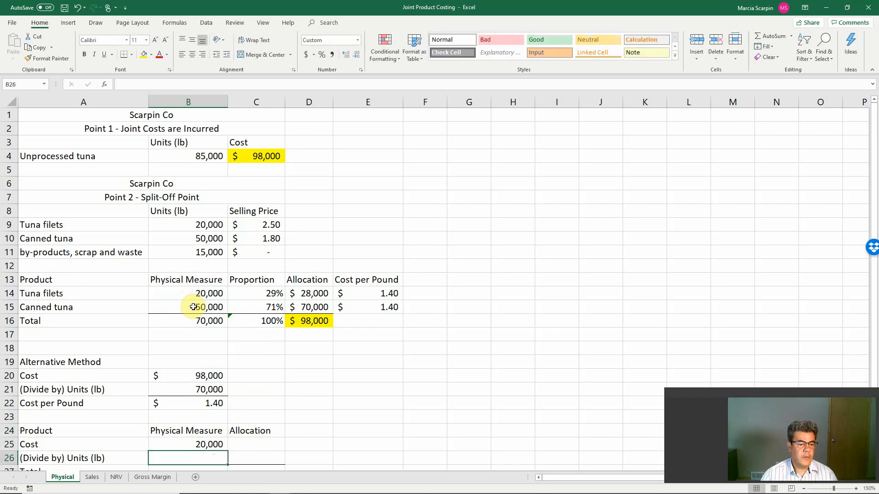
# Correct the first product label of the lower table in A25 by linking it to Tuna filets in A14.
pyautogui.press('Down')
pyautogui.press('Down')
pyautogui.press('Up')
pyautogui.press('Up')
pyautogui.press('Up')
pyautogui.press('Left')
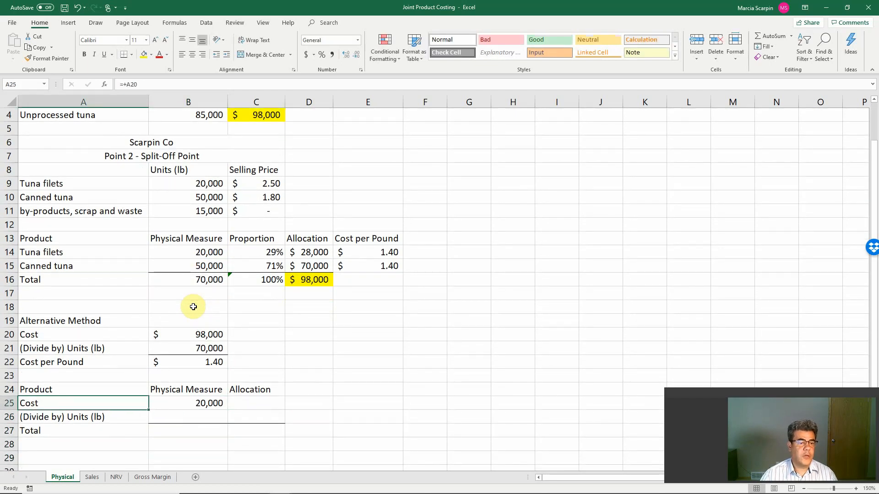
pyautogui.write('+')
pyautogui.click(91, 255)
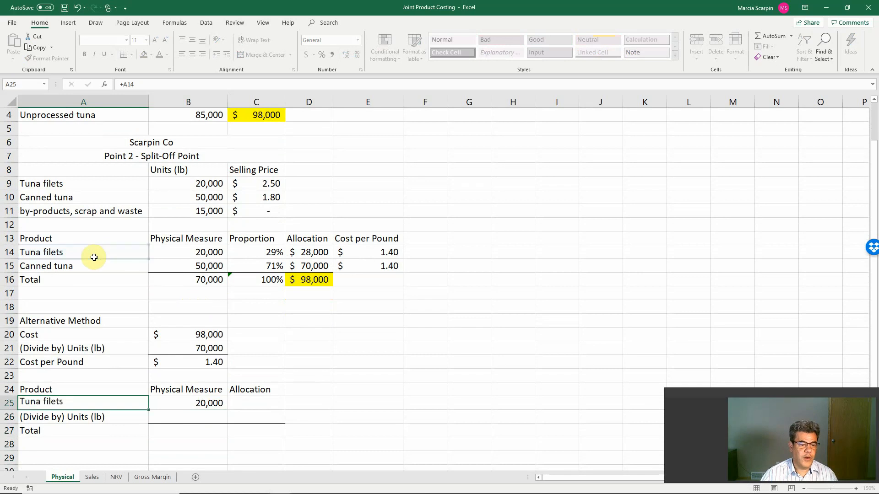
pyautogui.press('Return')
# Copy the label formula from A25 to A26 for canned tuna.
pyautogui.press('Up')
pyautogui.hotkey('ctrl', 'c')
pyautogui.press('Down')
pyautogui.press('Return')
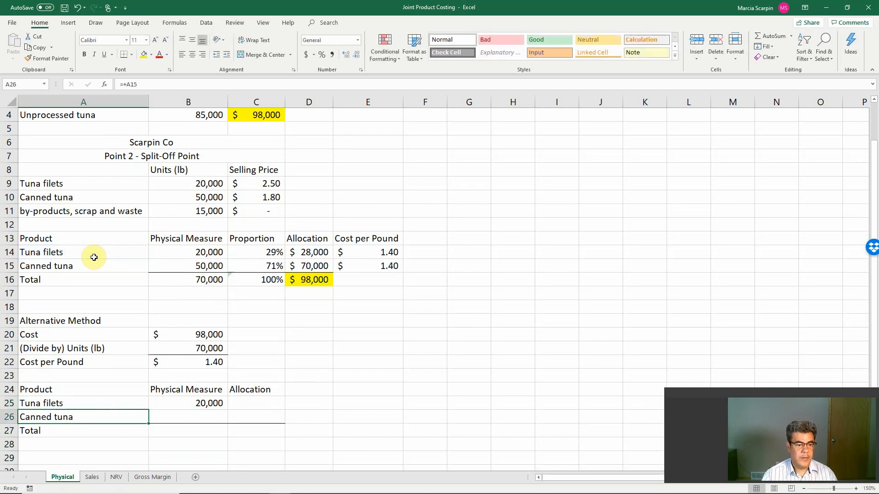
# Link the canned tuna physical measure in B26 to the units in B15.
pyautogui.press('Right')
pyautogui.write('+')
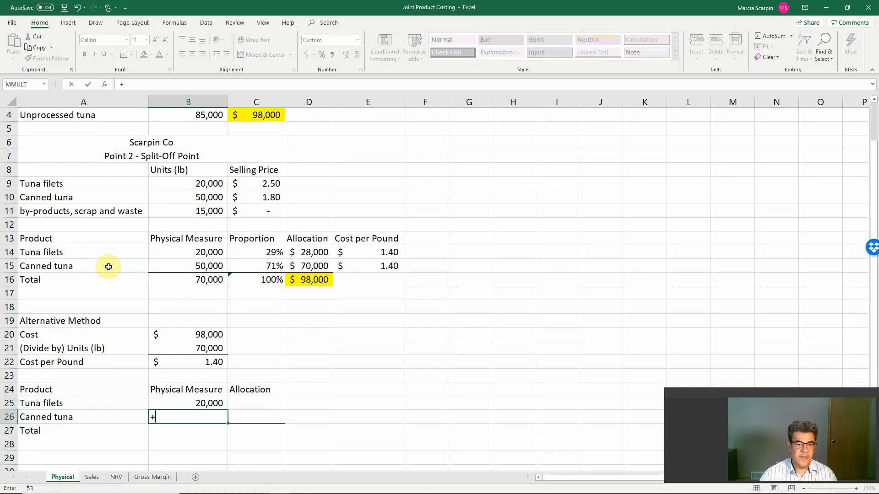
pyautogui.click(200, 267)
pyautogui.press('Return')
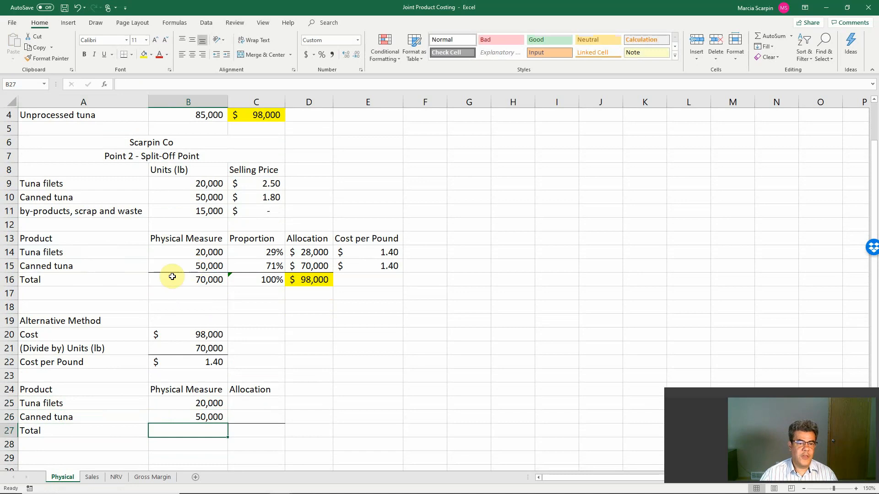
# Copy the total formula from B16 into B27 to total the lower table's physical measures.
pyautogui.click(187, 276)
pyautogui.hotkey('ctrl', 'c')
pyautogui.click(197, 432)
pyautogui.hotkey('ctrl', 'v')
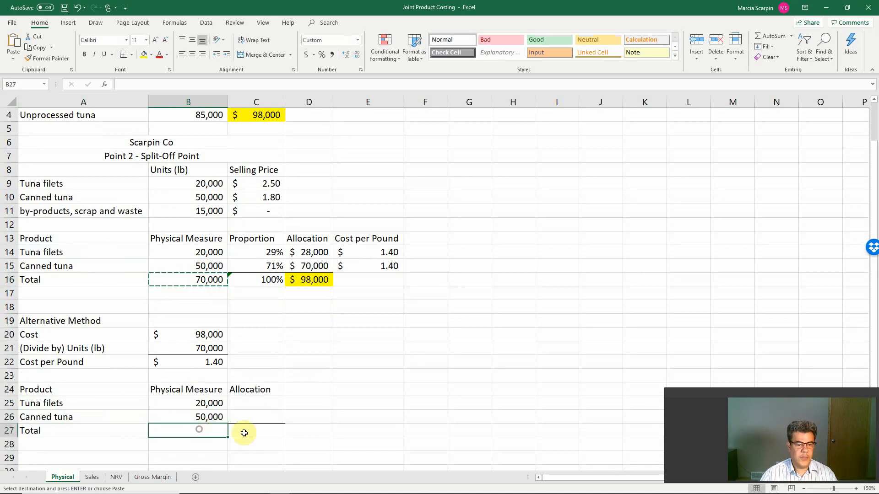
# Calculate the tuna filets allocation in C25 by multiplying B25 by the cost per pound in B22.
pyautogui.click(265, 402)
pyautogui.write('+')
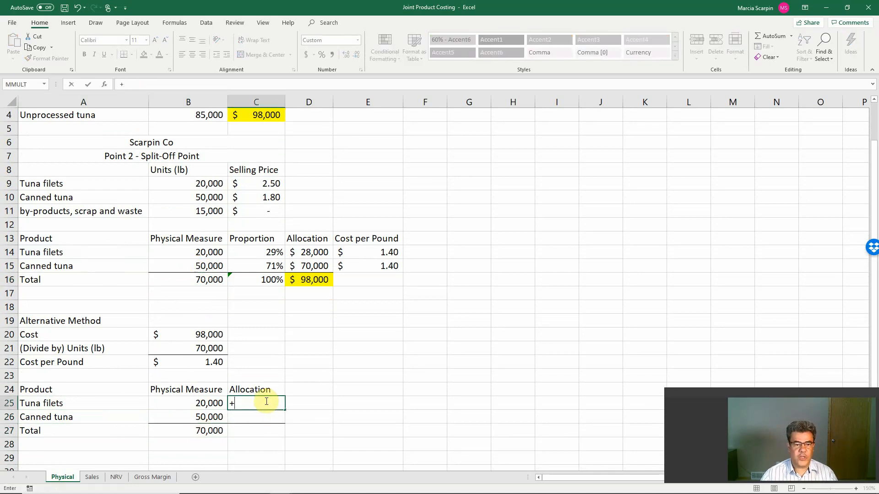
pyautogui.press('Left')
pyautogui.write('*')
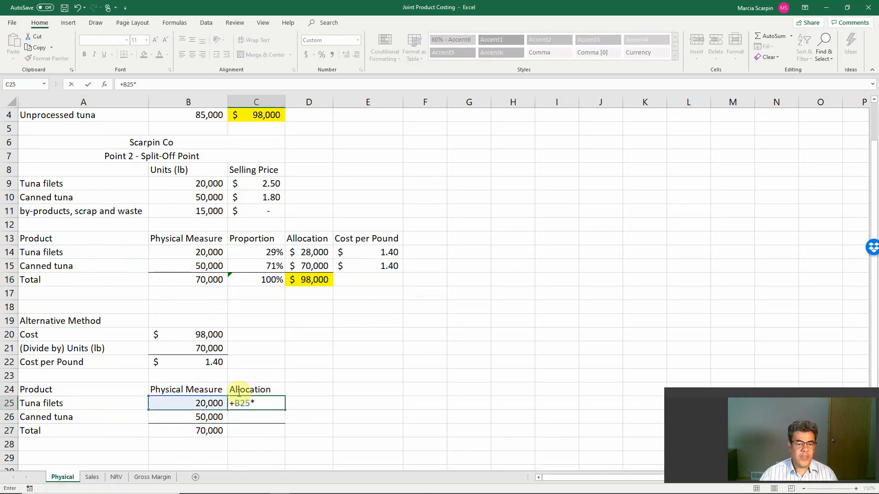
pyautogui.click(200, 361)
# Calculate the canned tuna allocation in C26 by multiplying B26 by the cost per pound in B22.
pyautogui.write('+')
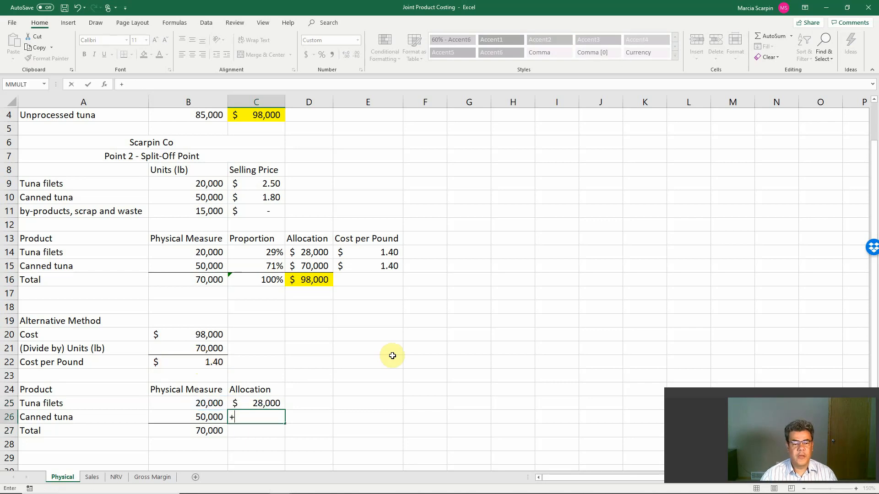
pyautogui.press('Left')
pyautogui.write('*')
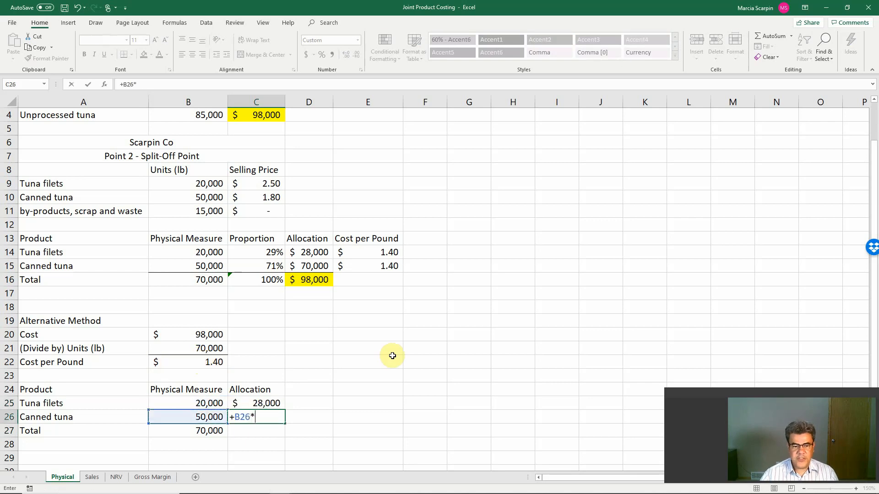
pyautogui.click(207, 361)
pyautogui.press('Return')
# Copy the total formula from B27 into C27 to total the alternative method's allocations.
pyautogui.press('Left')
pyautogui.hotkey('ctrl', 'c')
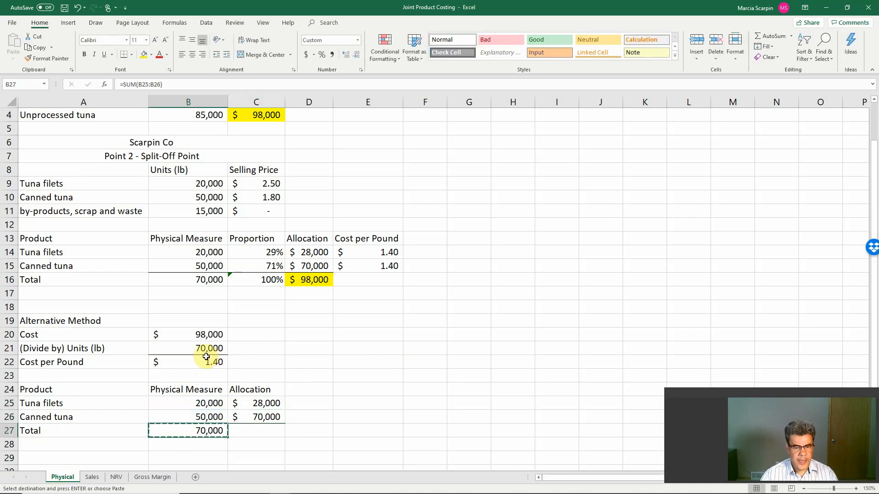
pyautogui.press('Right')
pyautogui.press('Return')
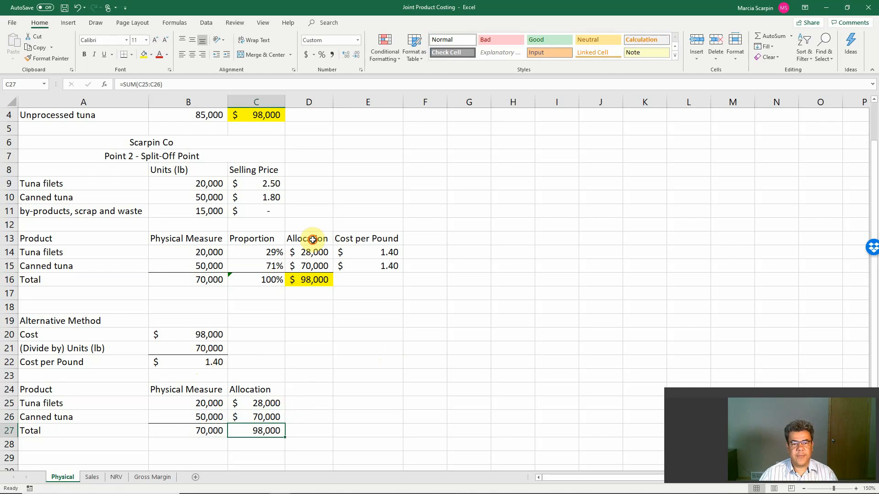
# Compare the allocations in D13:D16 with those in C24:C27, and switch to the PowerPoint slide show.
pyautogui.moveTo(309, 236); pyautogui.dragTo(313, 280)
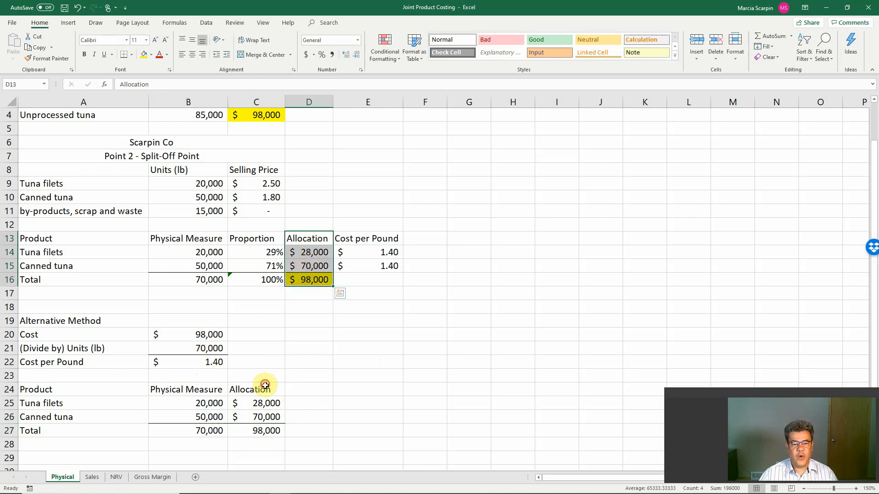
pyautogui.moveTo(263, 388); pyautogui.dragTo(266, 430)
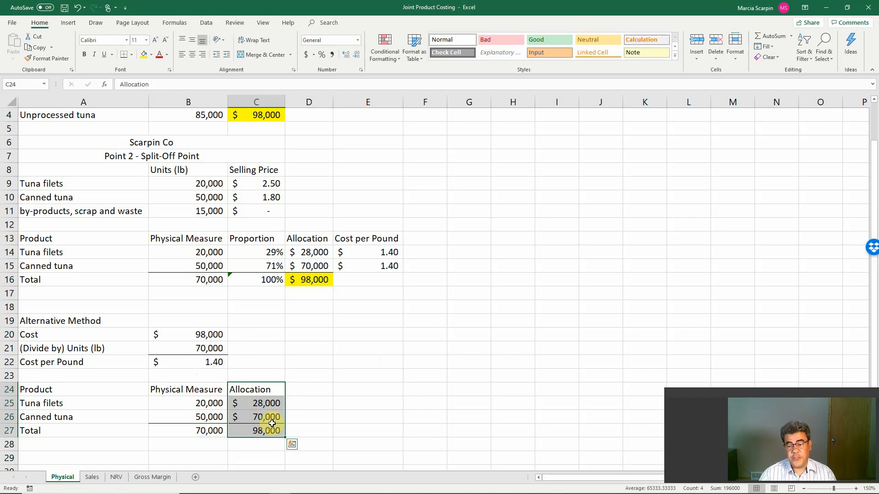
pyautogui.hotkey('alt', 'Tab')
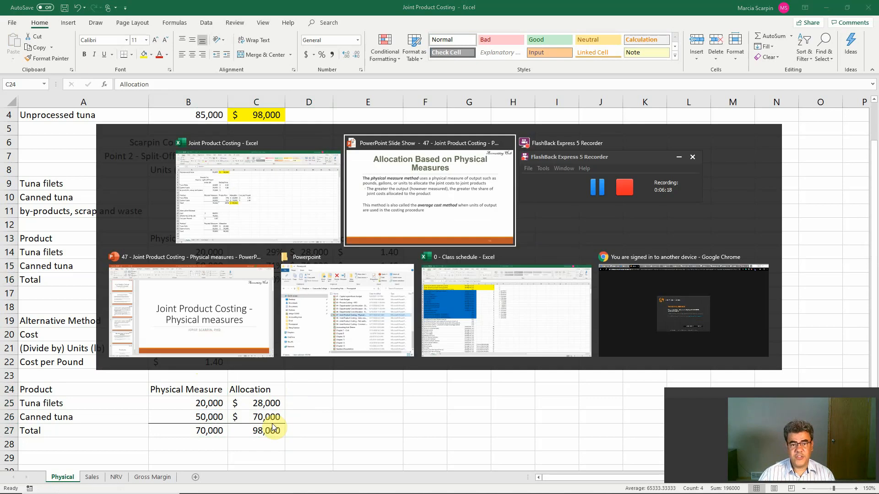